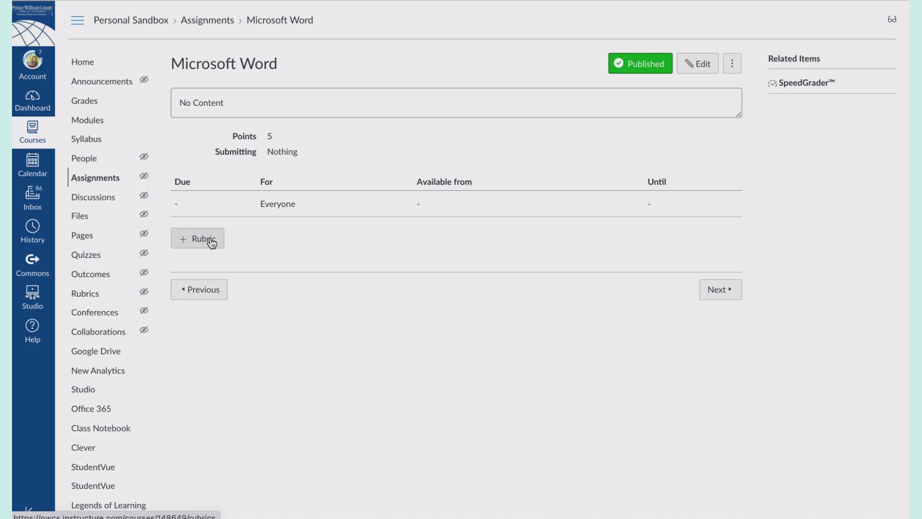
- Discard a newly started rubric and open the Microsoft Word assignment's settings for editing
click(184, 239)
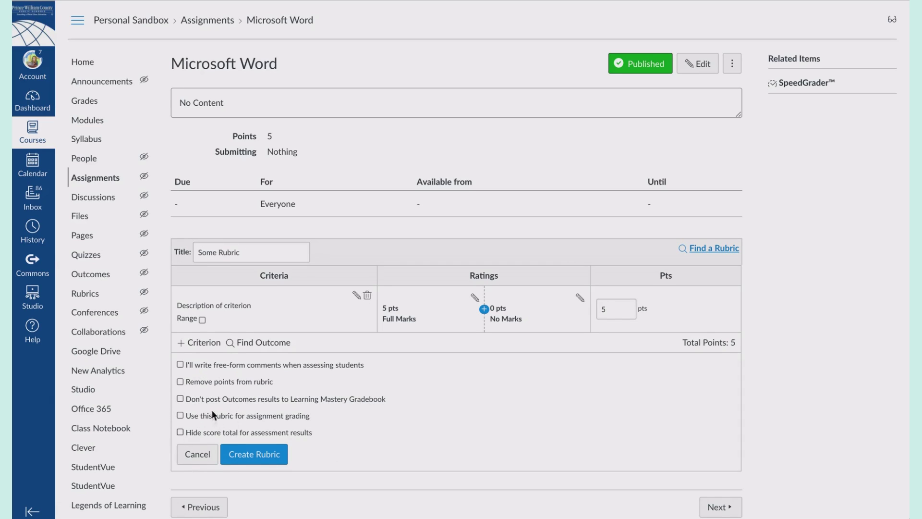
click(202, 453)
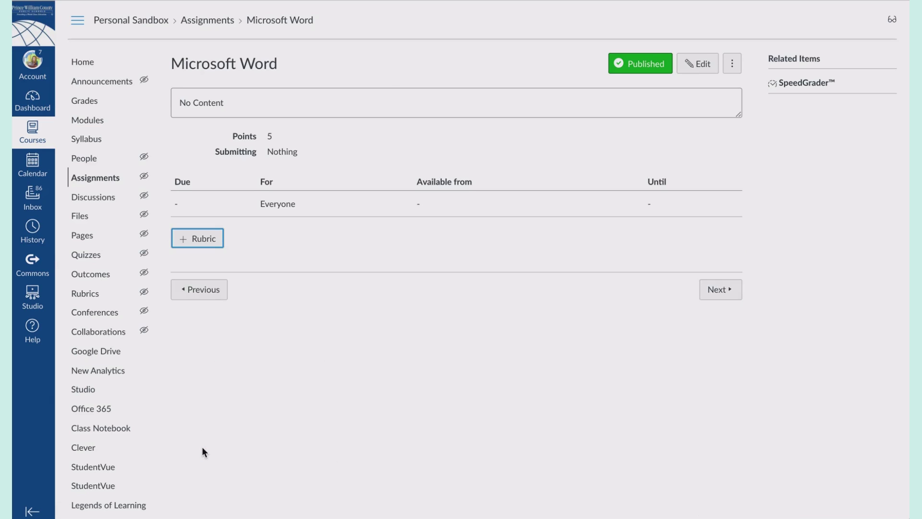
click(692, 75)
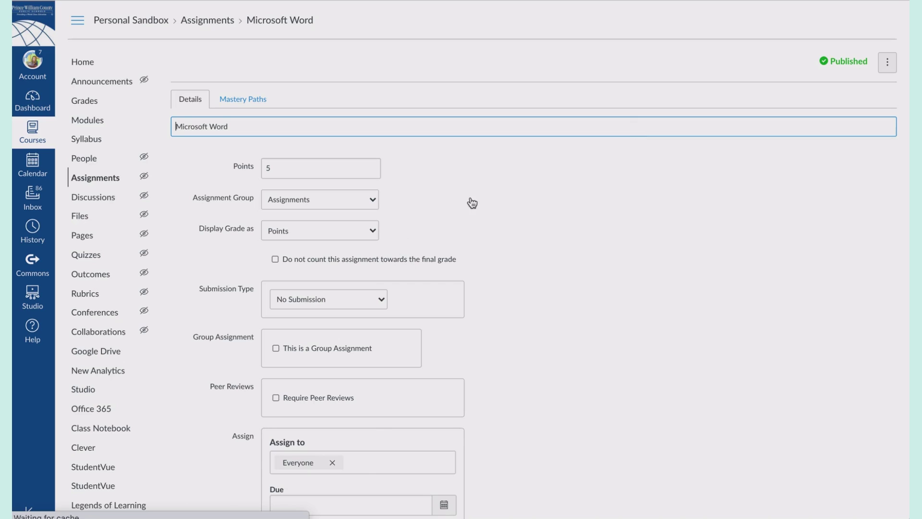
click(403, 230)
scroll(403, 230, down, 1)
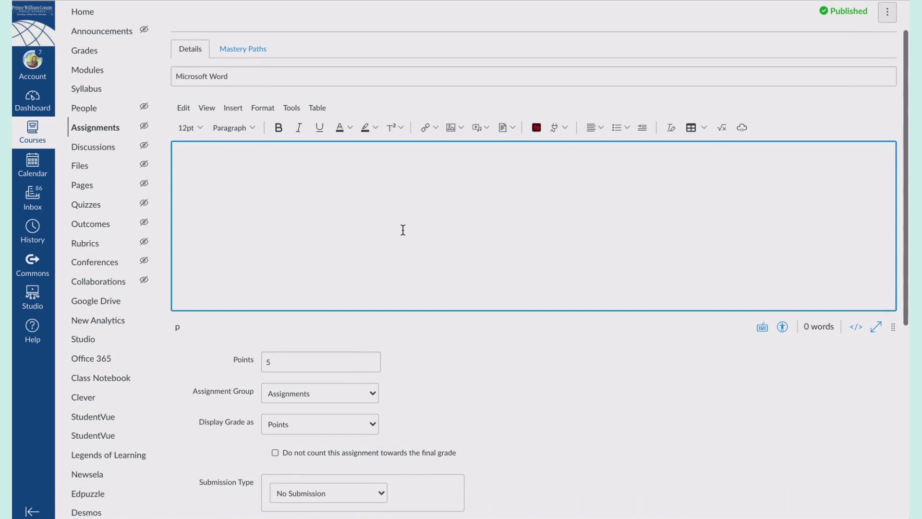
scroll(403, 230, down, 3)
scroll(403, 230, down, 3)
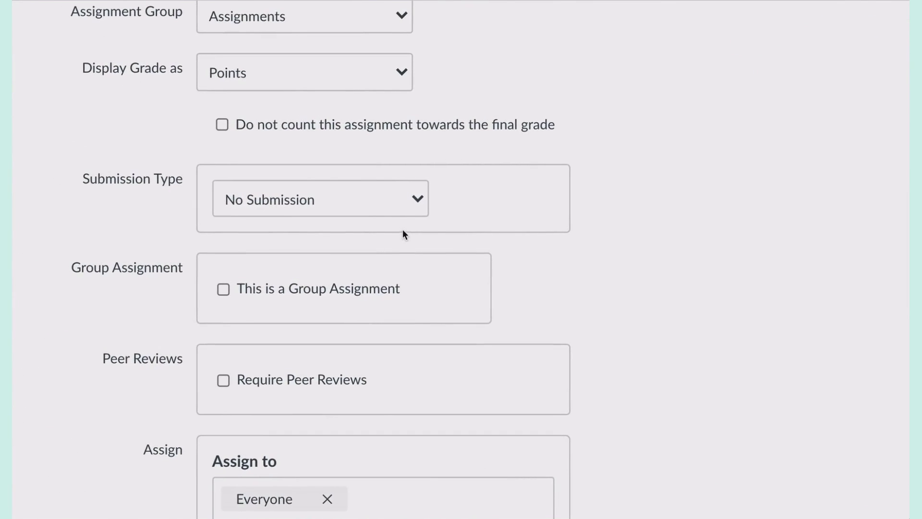
- Set Submission Type to External Tool and pick Office 365 Cloud Assignment from the tool list
click(346, 199)
click(364, 240)
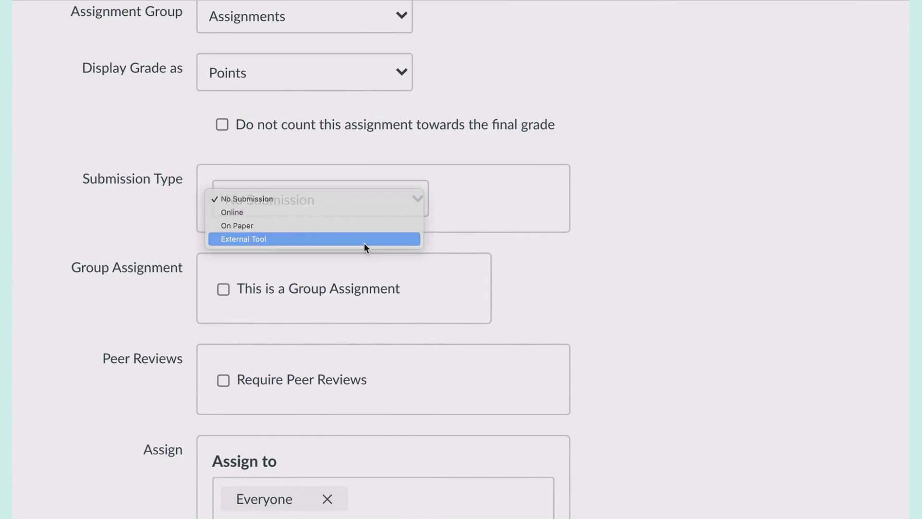
click(531, 319)
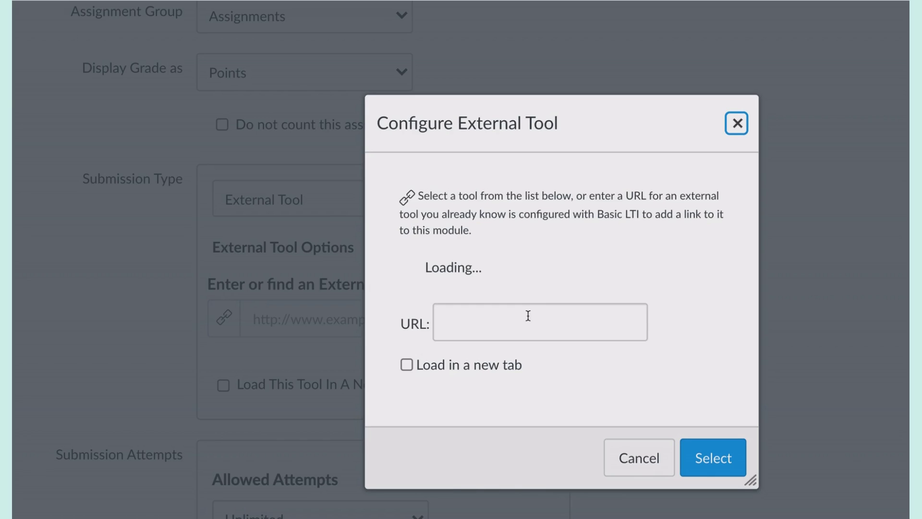
scroll(574, 328, down, 12)
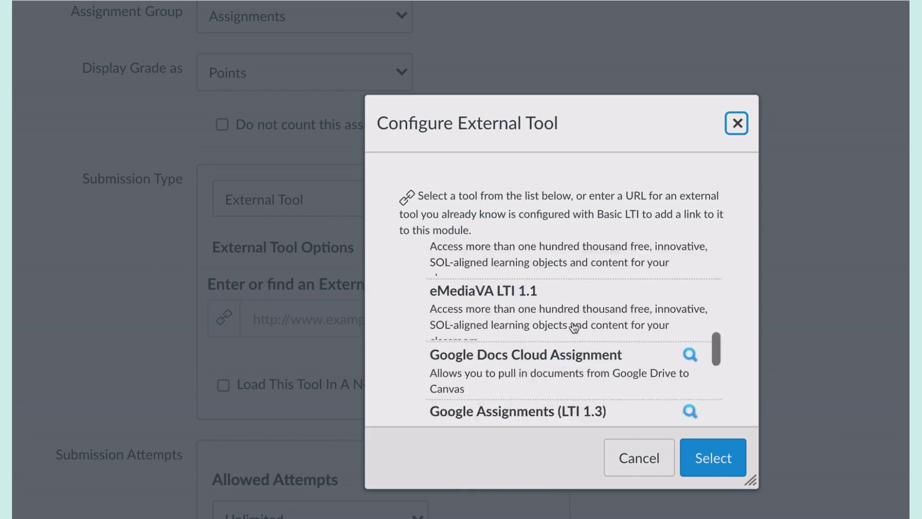
scroll(573, 327, down, 2)
scroll(572, 326, up, 1)
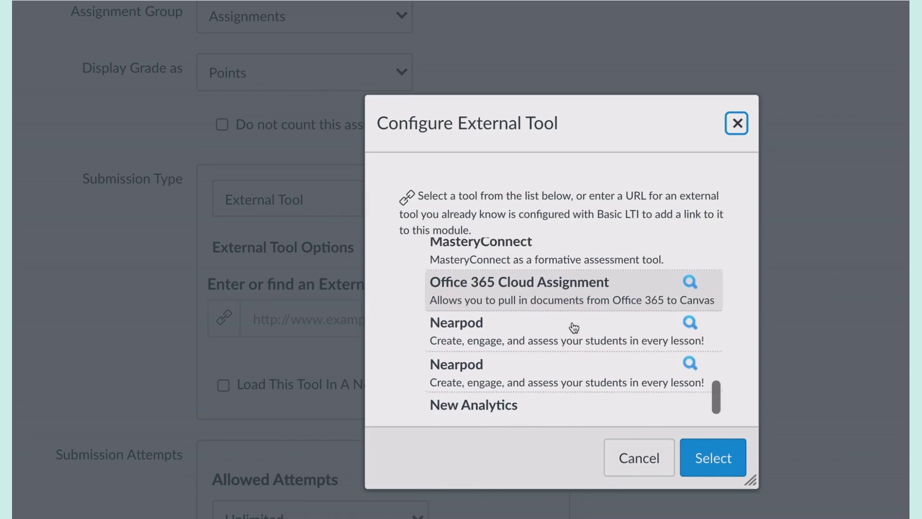
click(560, 294)
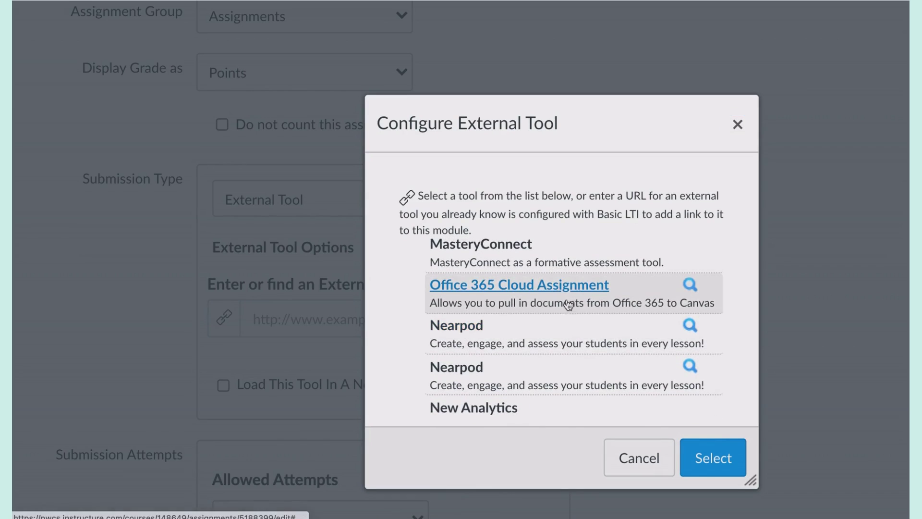
- Launch Office 365 Cloud Assignment and select Biomes and Ecosystems Study Guide (Example).docx in 2020-2021 > Life Science
click(706, 456)
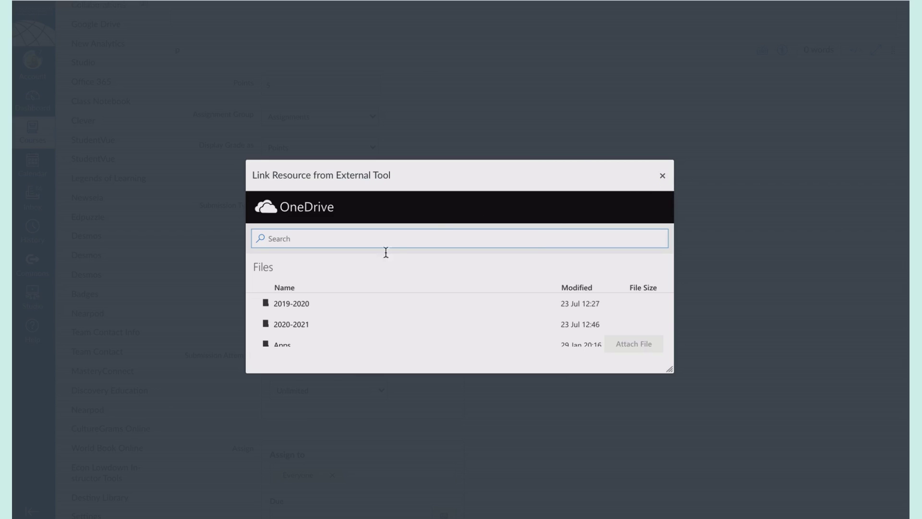
click(306, 326)
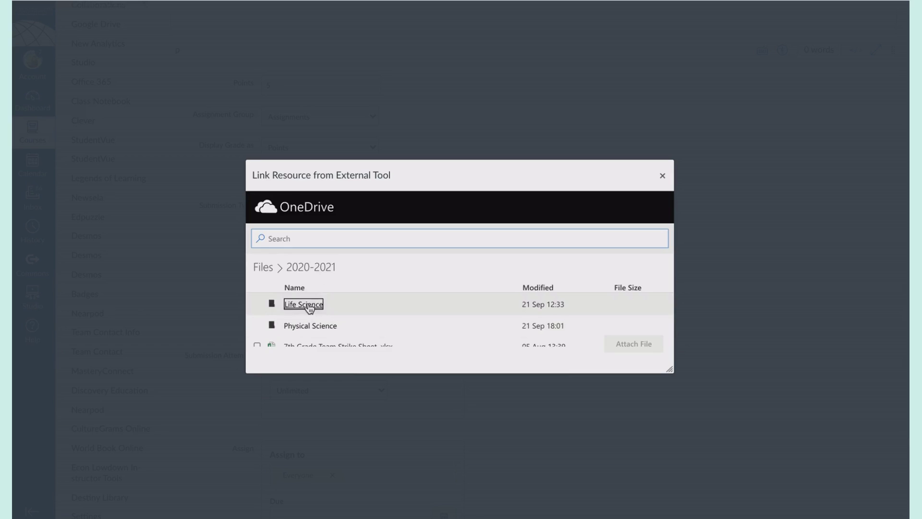
click(308, 304)
scroll(313, 329, down, 3)
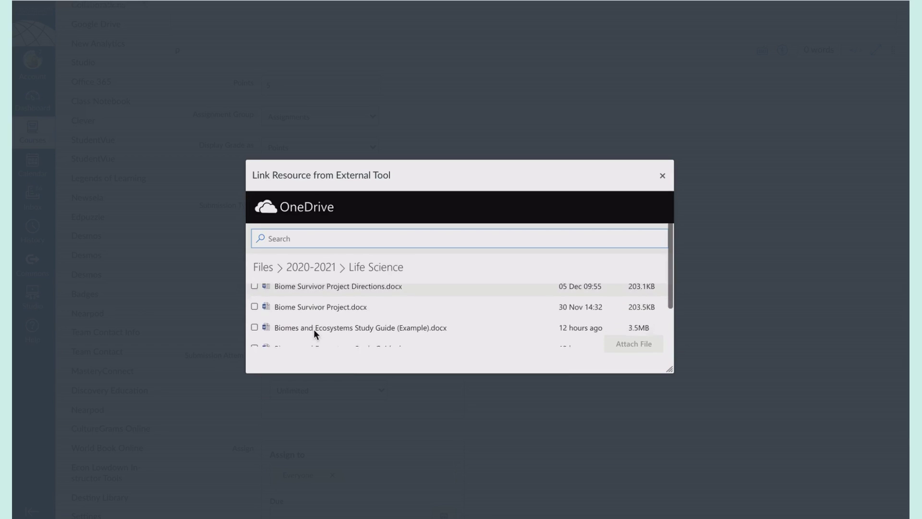
click(254, 311)
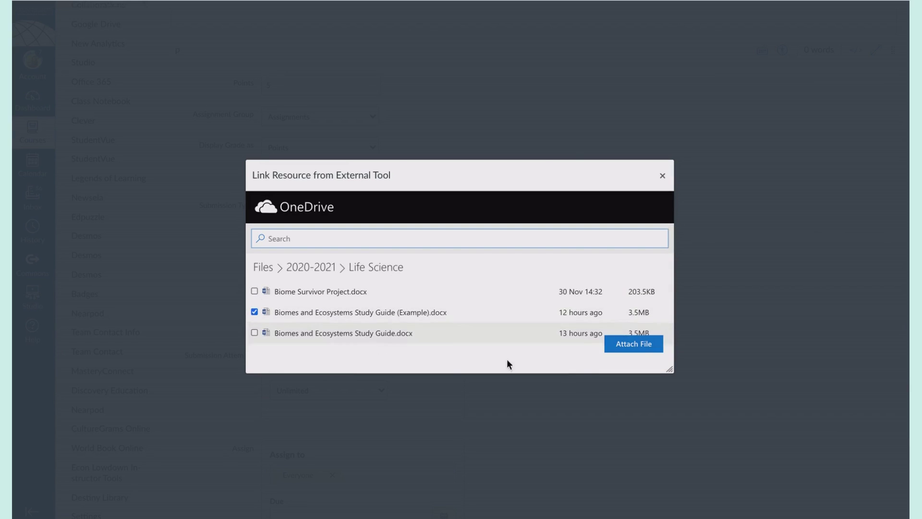
- Attach the study guide, confirm the tool link, and save the assignment
click(629, 344)
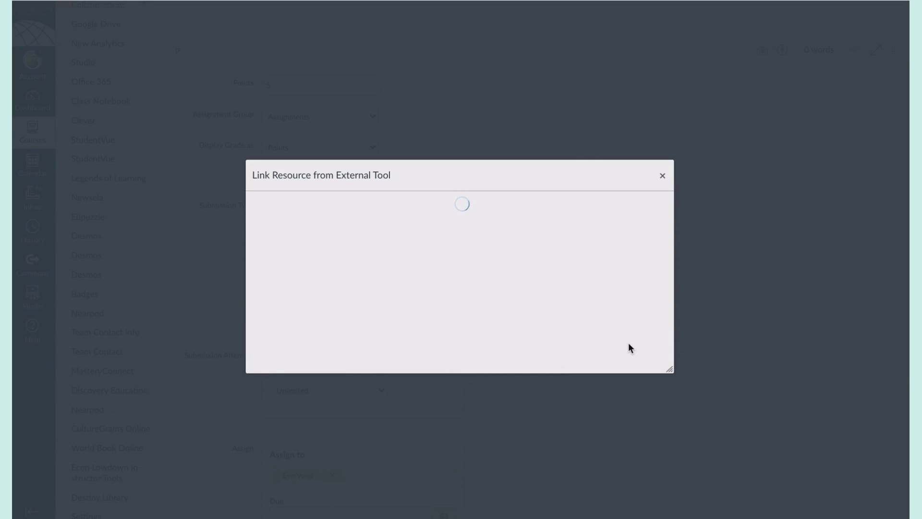
click(631, 345)
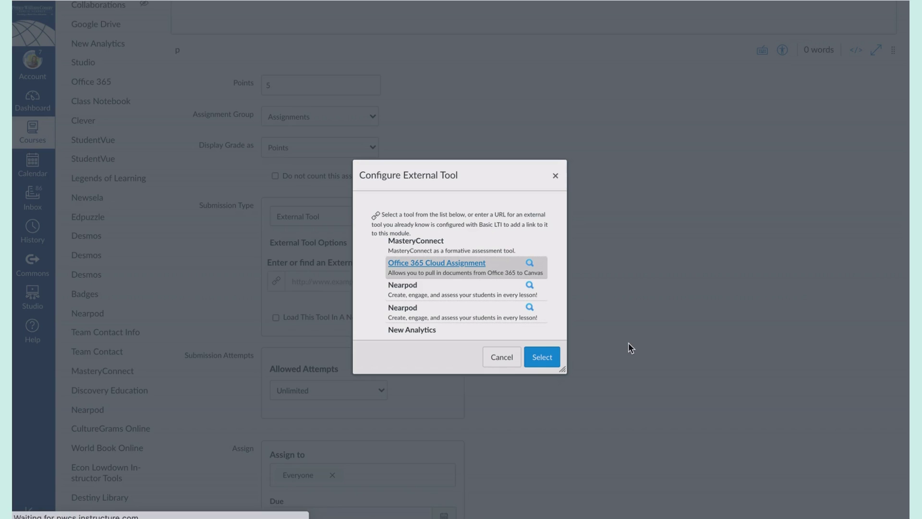
click(555, 362)
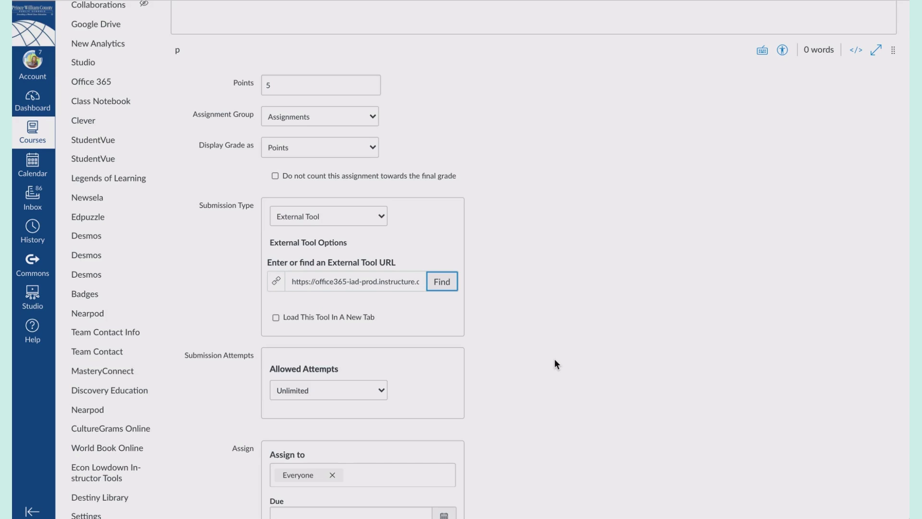
scroll(555, 360, down, 3)
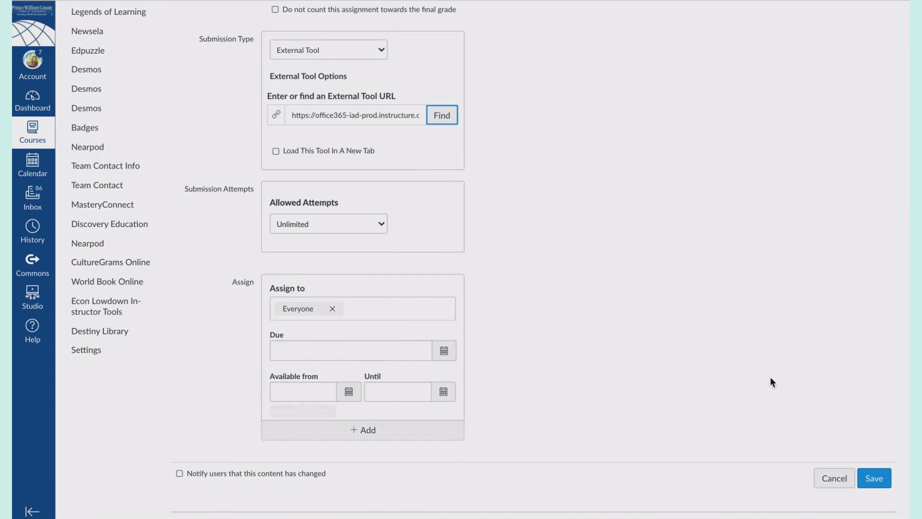
click(879, 478)
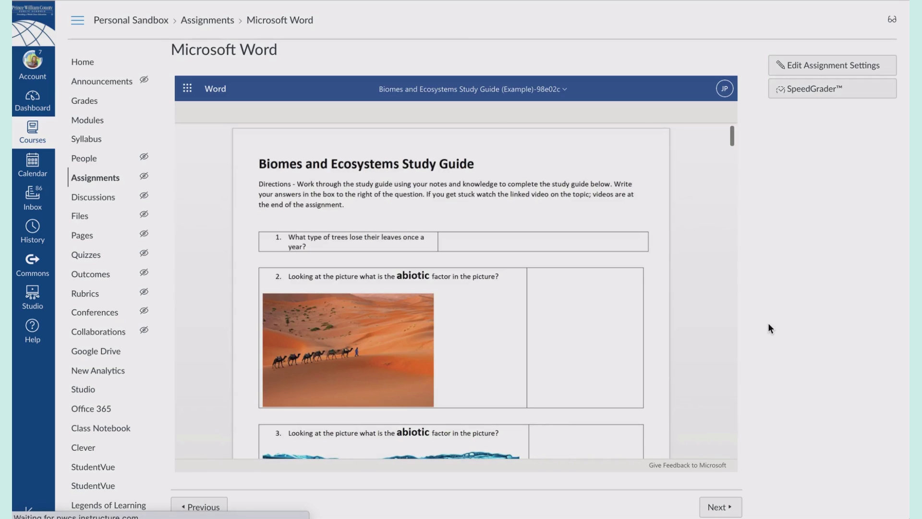
- Reveal the Edit Document choices, Edit and Open in Desktop App, for the embedded study guide
scroll(437, 231, down, 20)
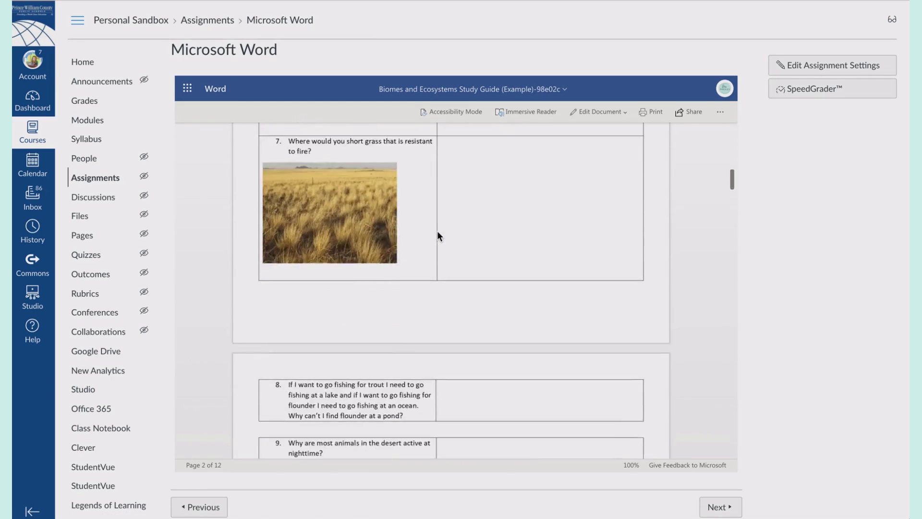
scroll(437, 231, up, 20)
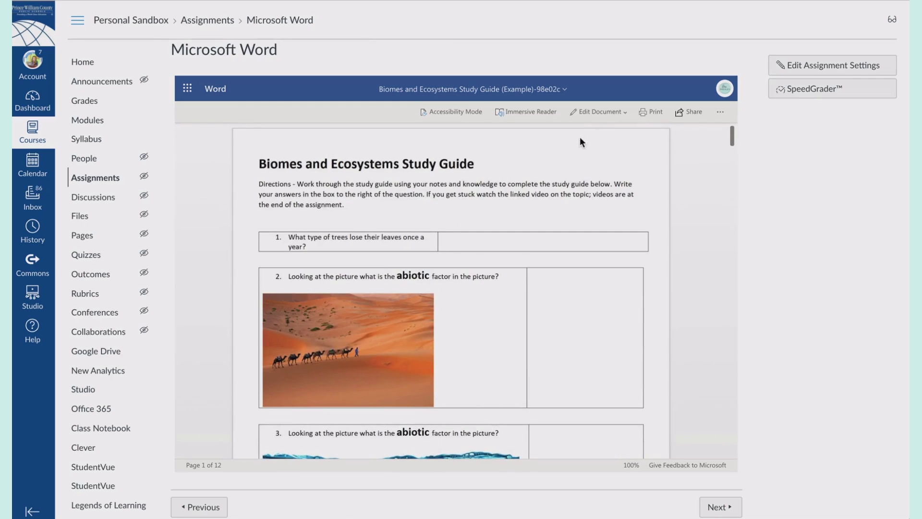
click(598, 112)
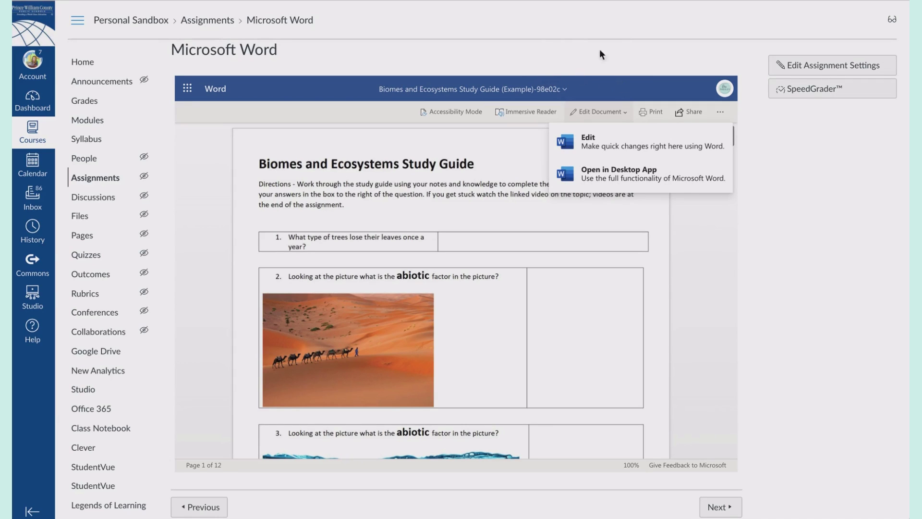
- Preview as a student, publish the Embedding Examples module, and reopen the Microsoft Word assignment
click(892, 24)
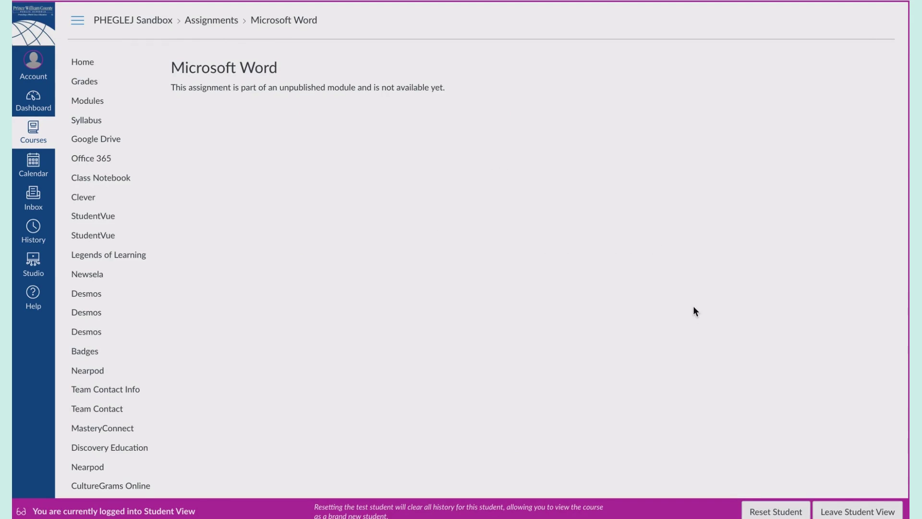
click(843, 512)
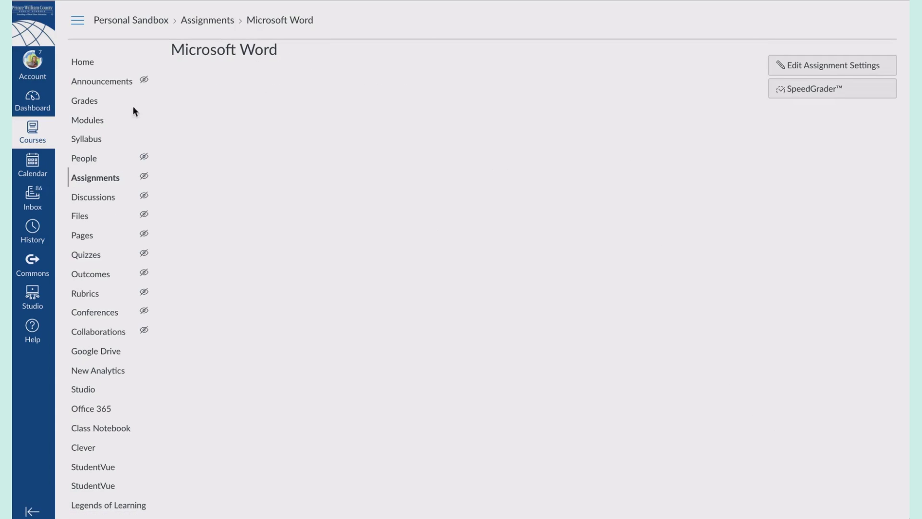
click(96, 121)
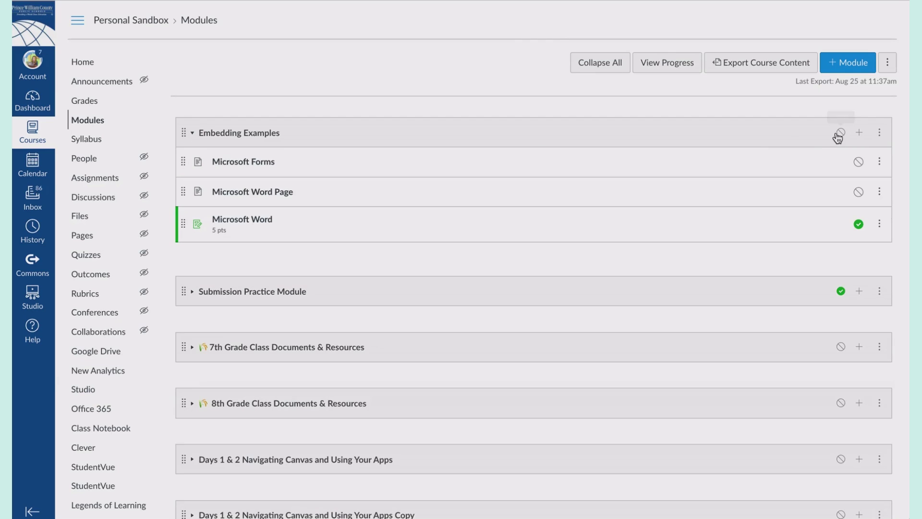
click(843, 135)
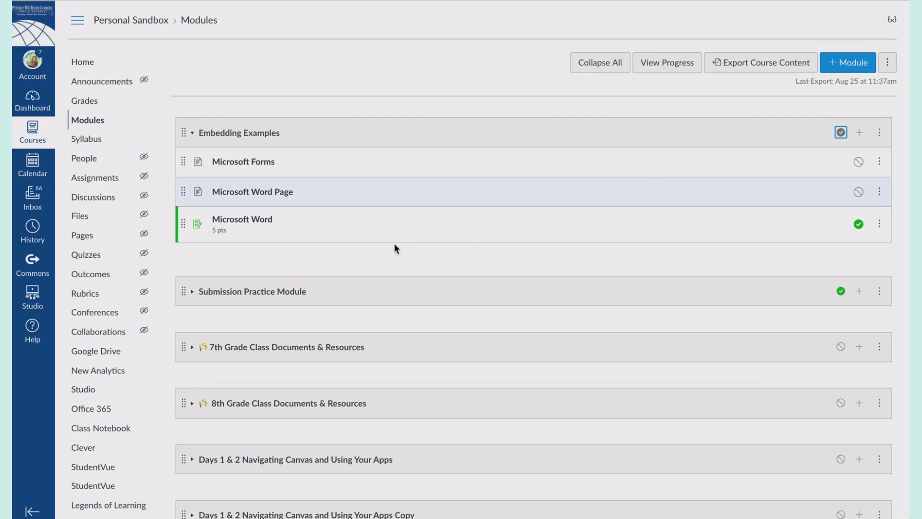
click(259, 222)
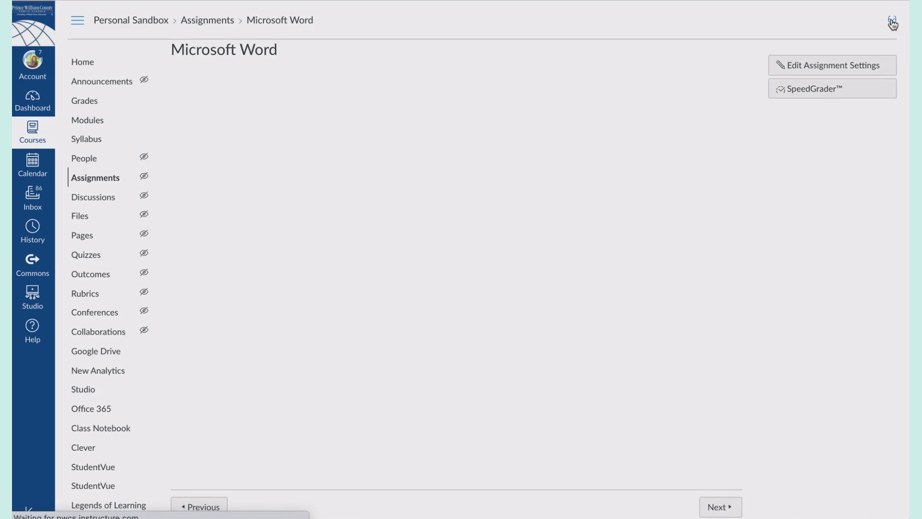
click(893, 22)
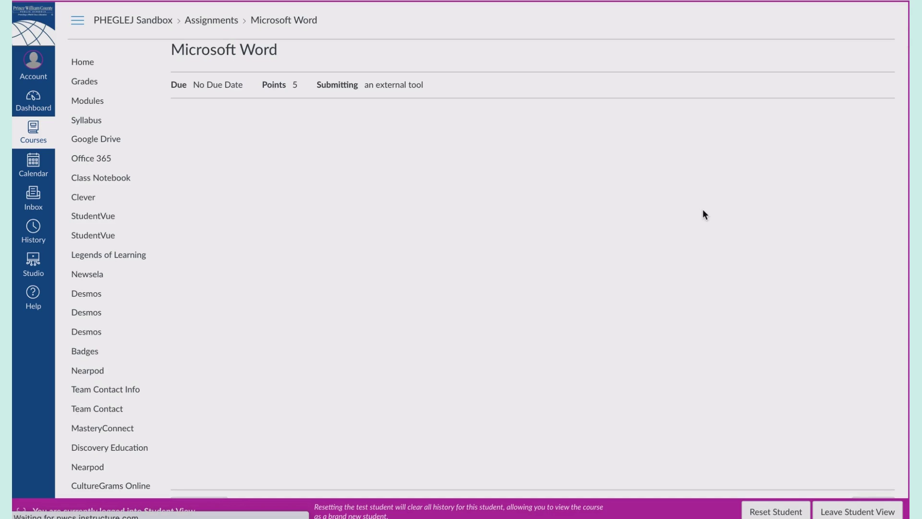
scroll(703, 210, down, 1)
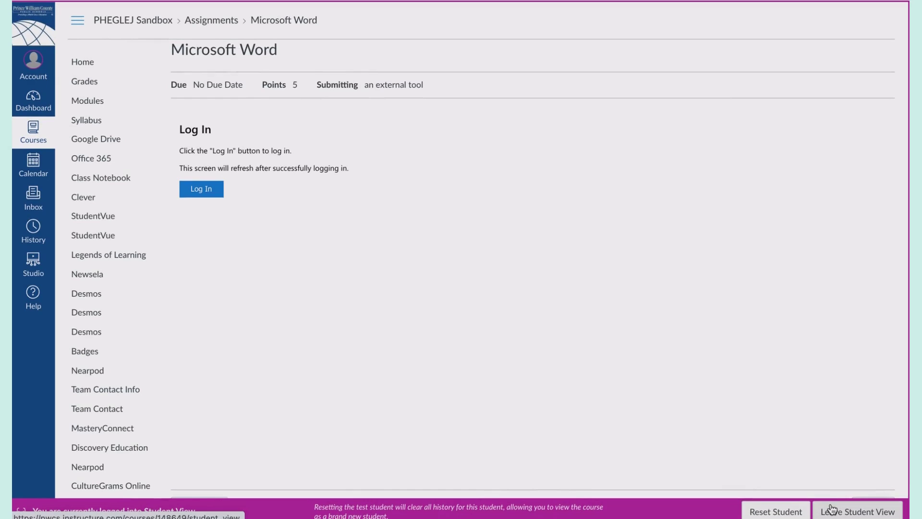
click(832, 510)
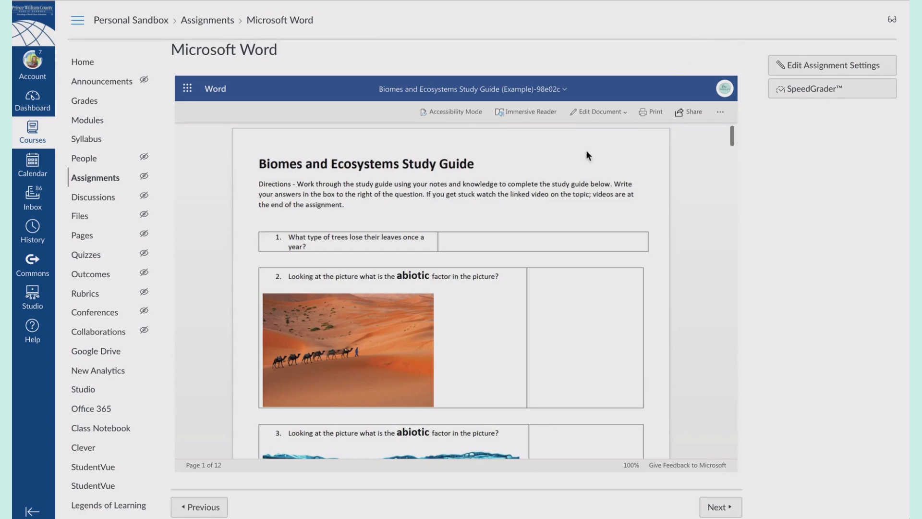
- Put the study guide into in-browser Edit mode and play then pause the question 1 video
click(601, 114)
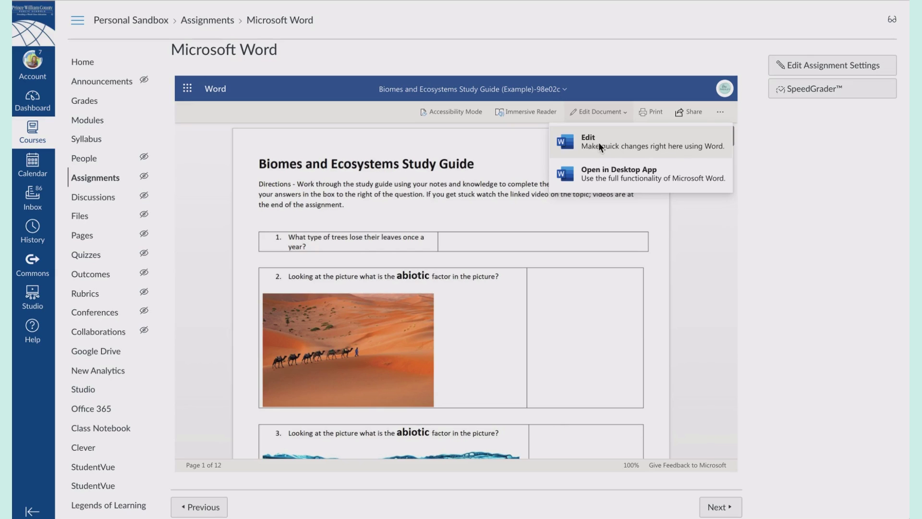
click(599, 142)
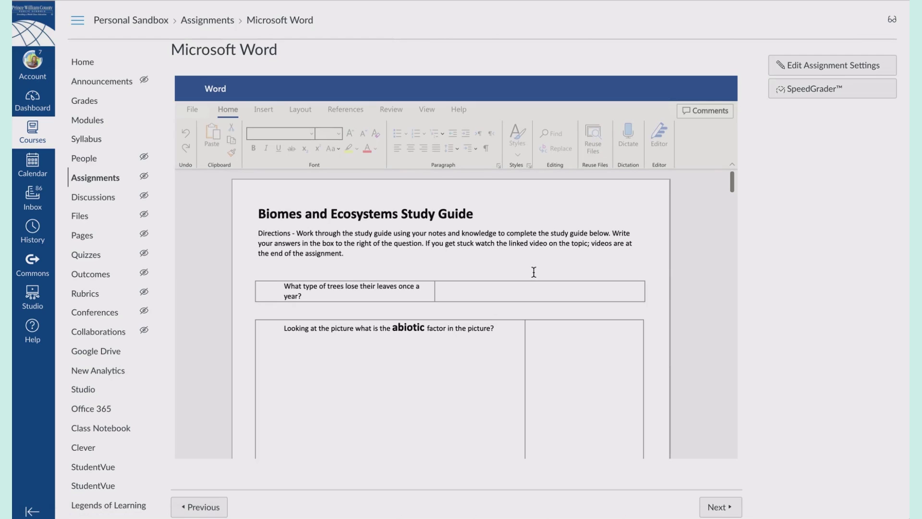
scroll(534, 272, down, 3)
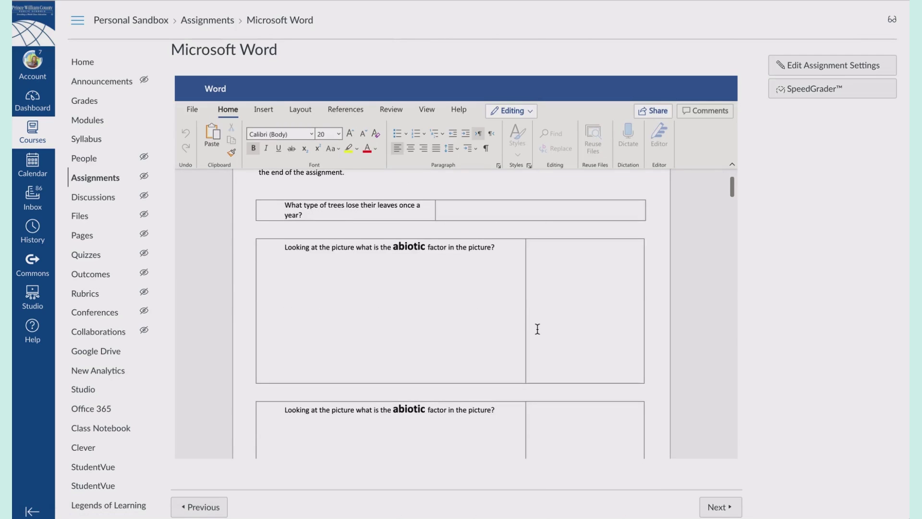
scroll(538, 329, down, 10)
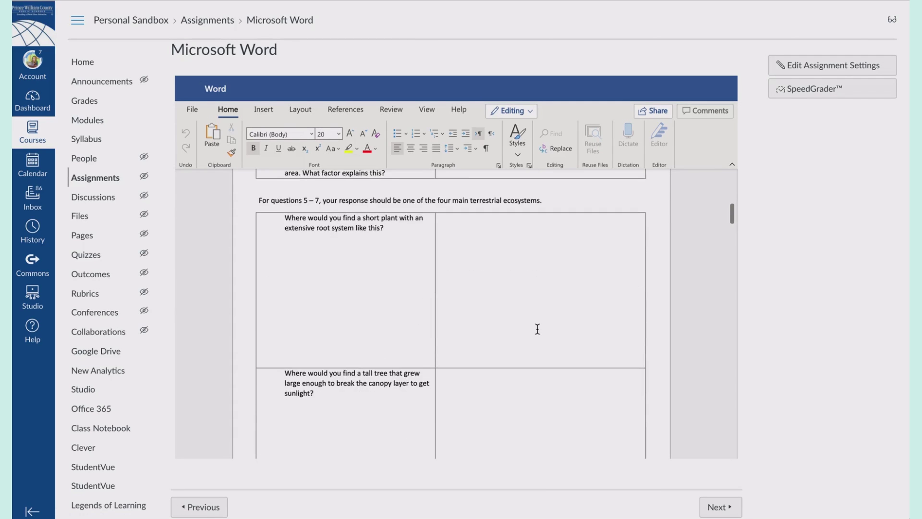
scroll(538, 329, down, 10)
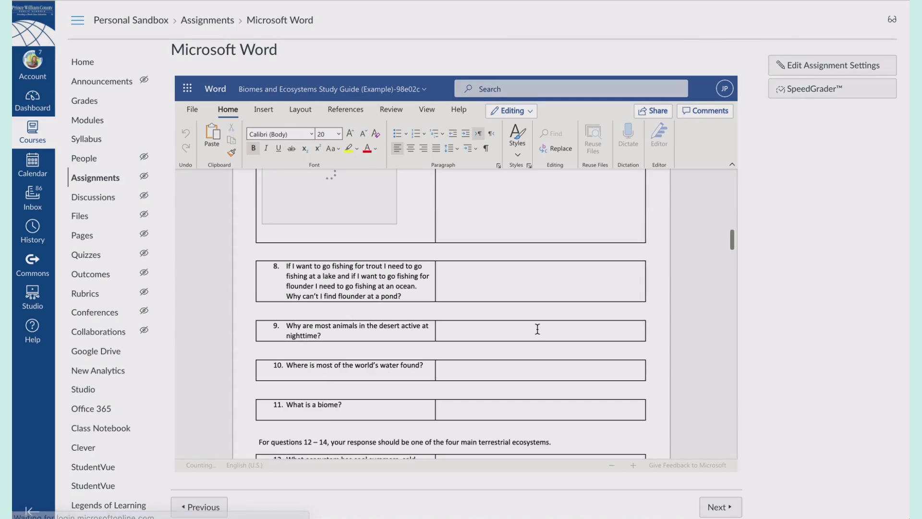
scroll(537, 329, down, 10)
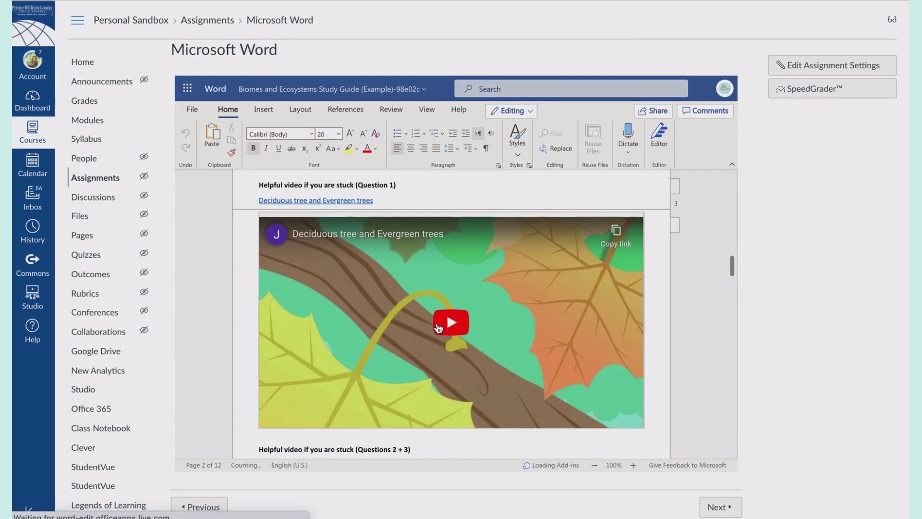
click(437, 323)
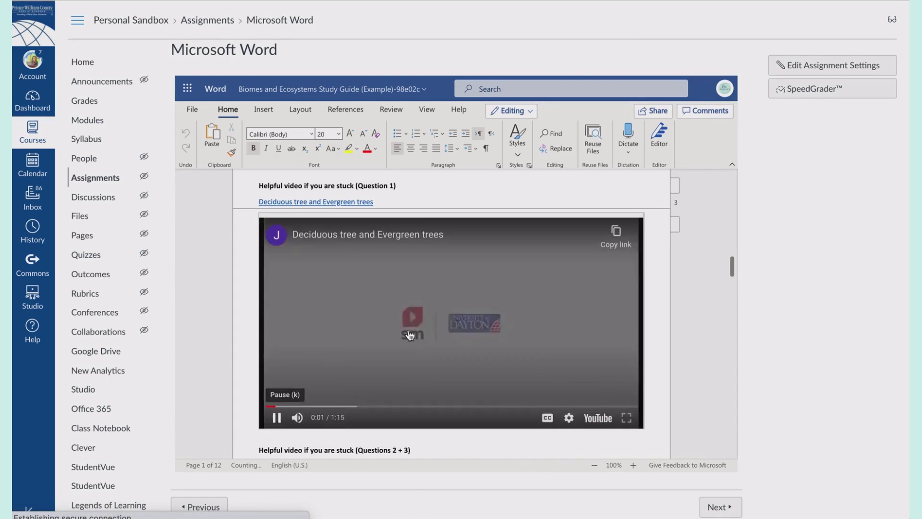
click(405, 291)
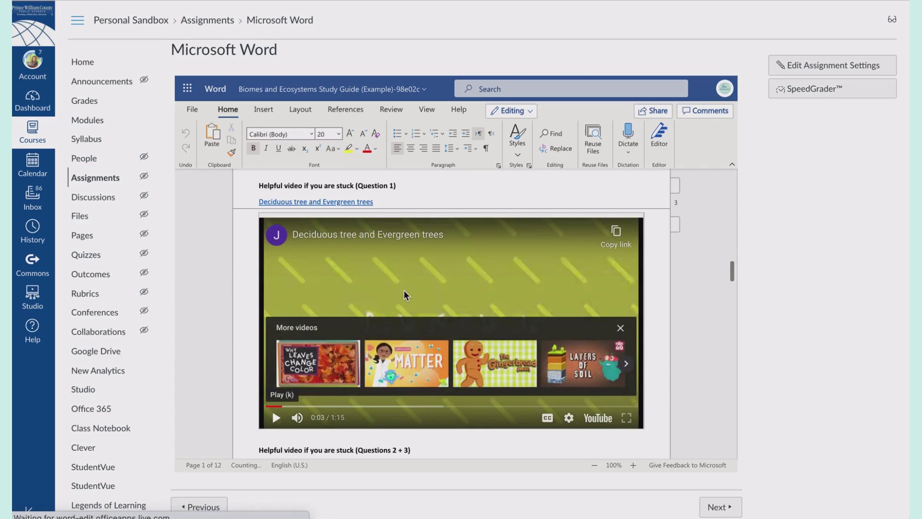
scroll(405, 291, up, 20)
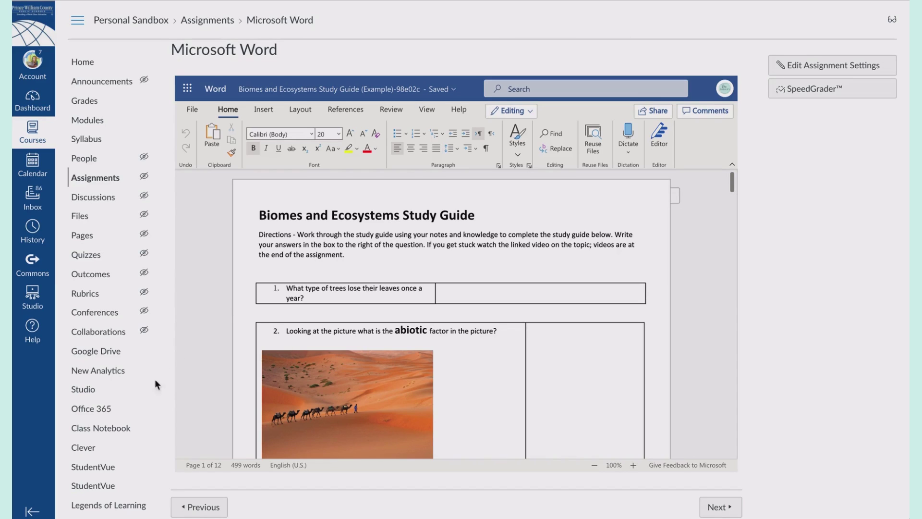
- Open the sandbox course folder on the Office 365 page to see three study guide copies, then return to Modules
click(105, 410)
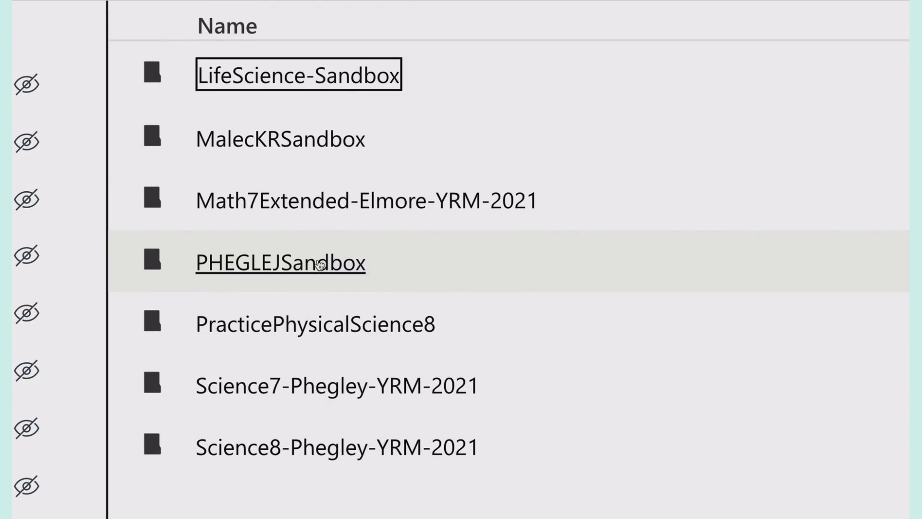
click(313, 210)
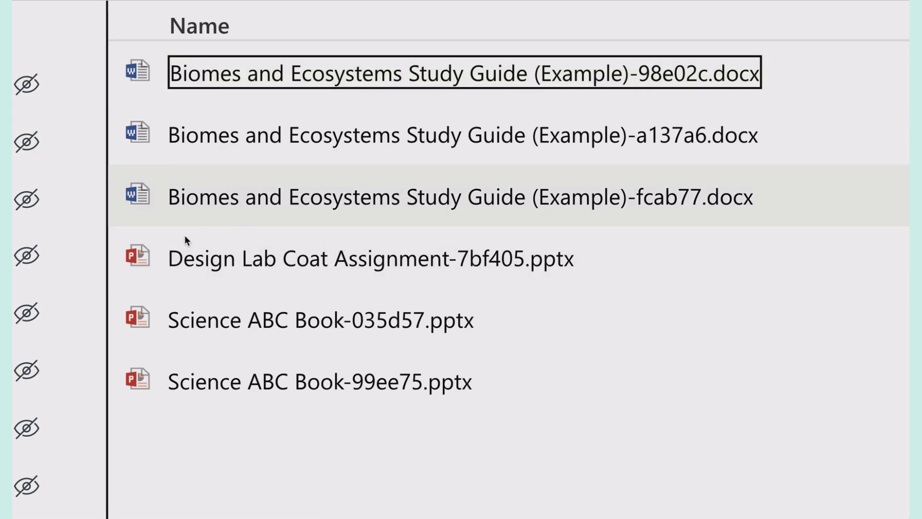
click(96, 122)
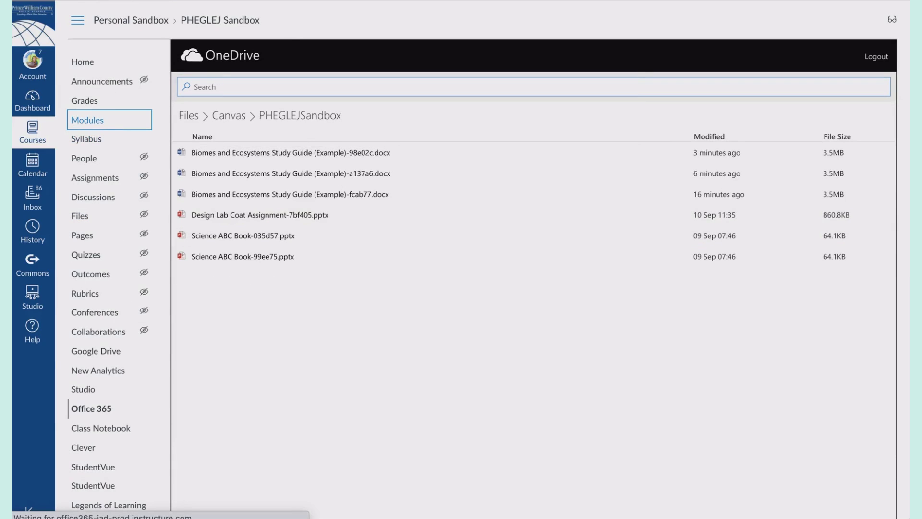